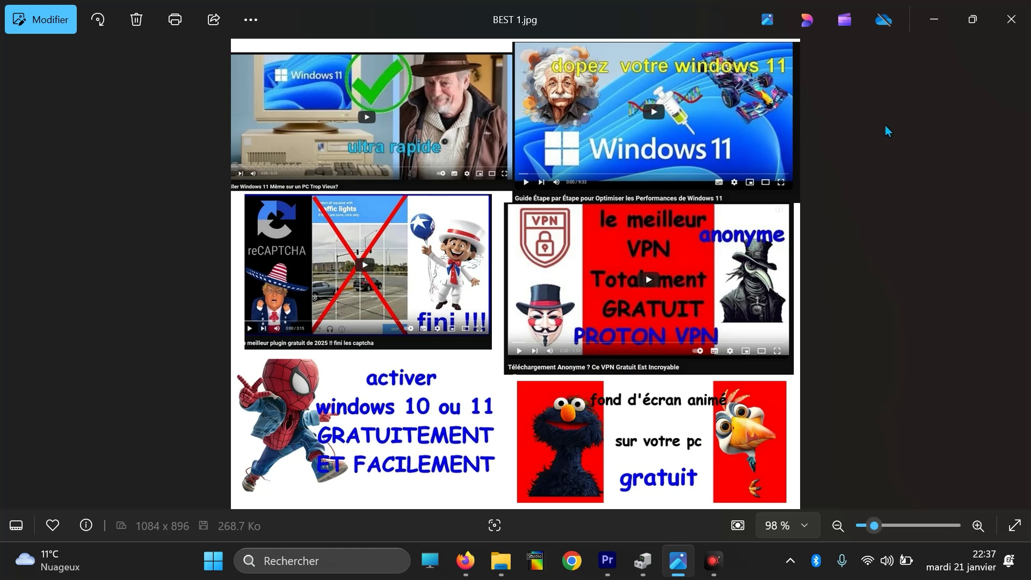
Minimize the image viewer and set the subscribed YouTube channel's notifications to Toutes.
left_click(934, 20)
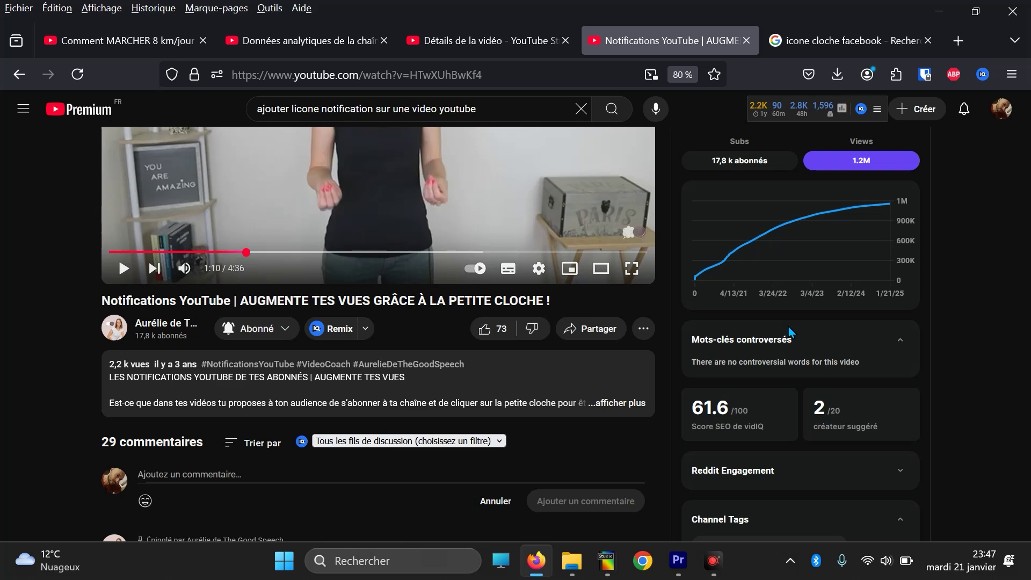
left_click(239, 334)
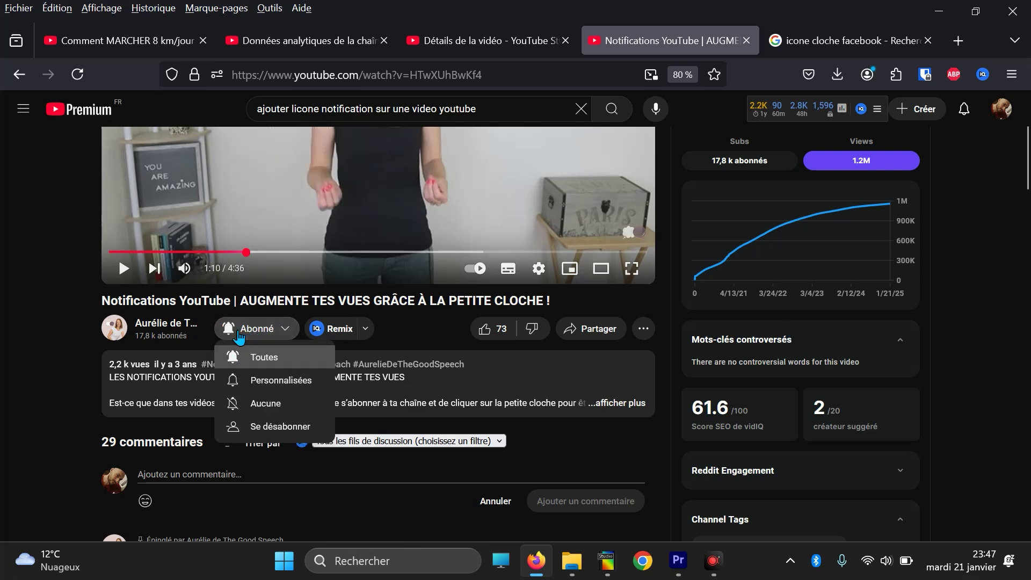
left_click(277, 364)
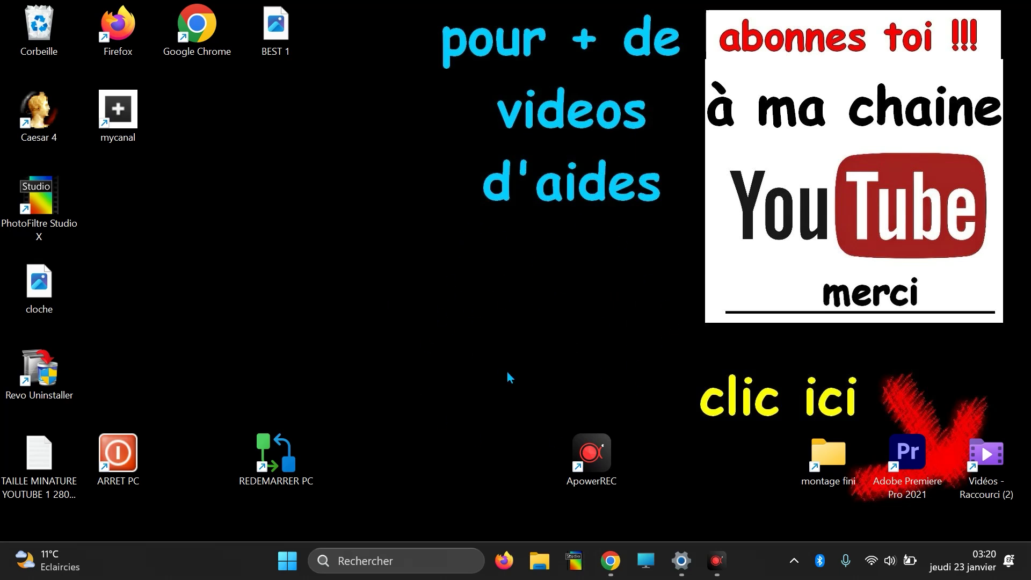
Open Firefox and search Google for "telecharger avast gratuit".
left_click(505, 561)
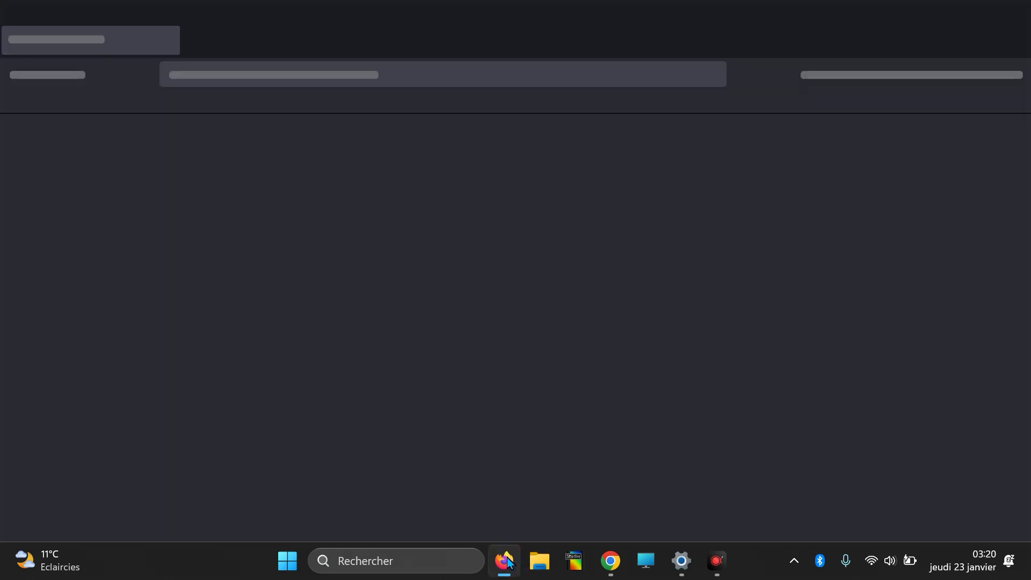
left_click(434, 262)
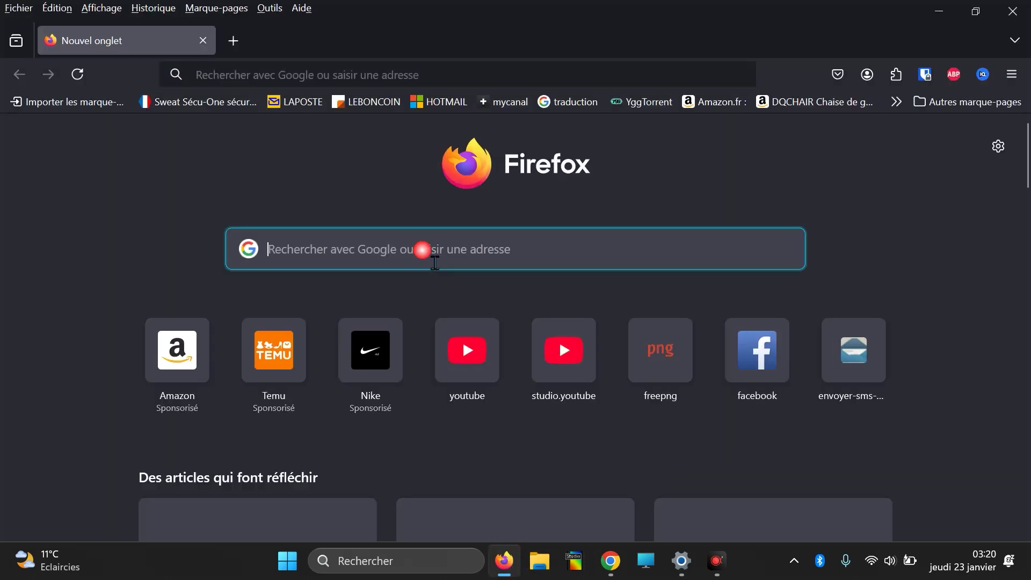
type("telecharger")
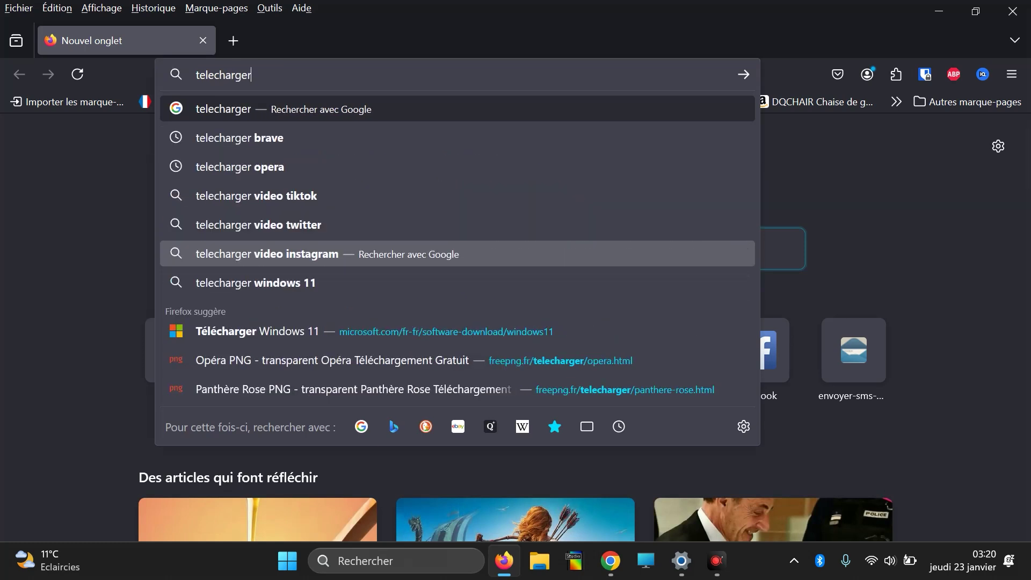
type(" ava")
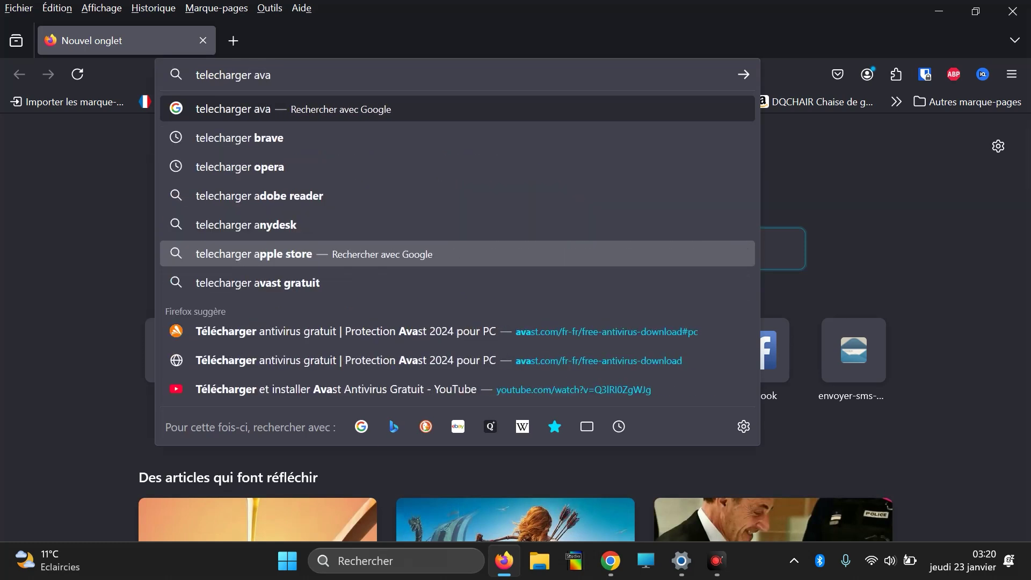
type("st gratuit")
key("Return")
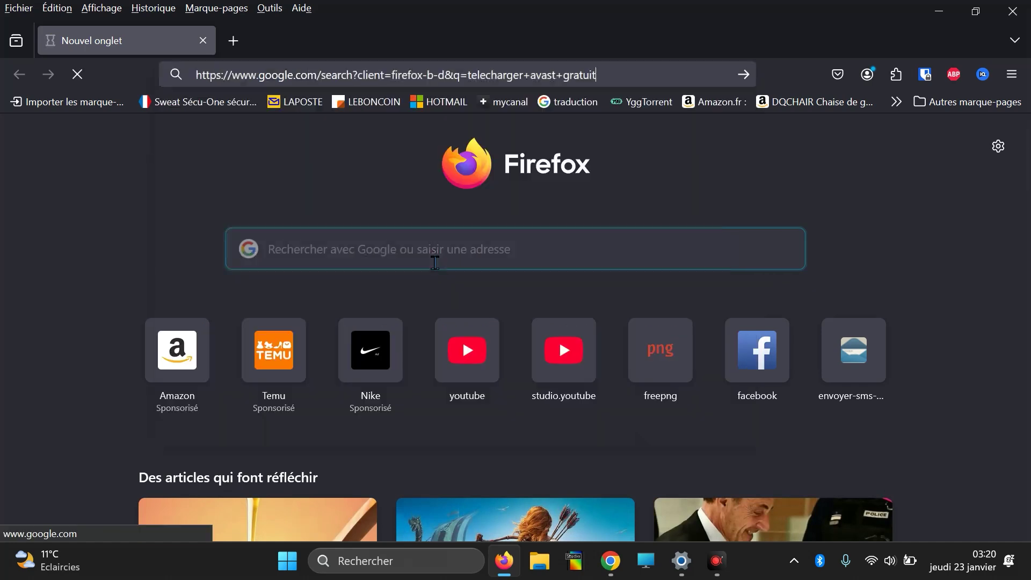
Open Avast's official free antivirus page from the search results and download the Windows installer.
scroll(391, 385, "down", 2)
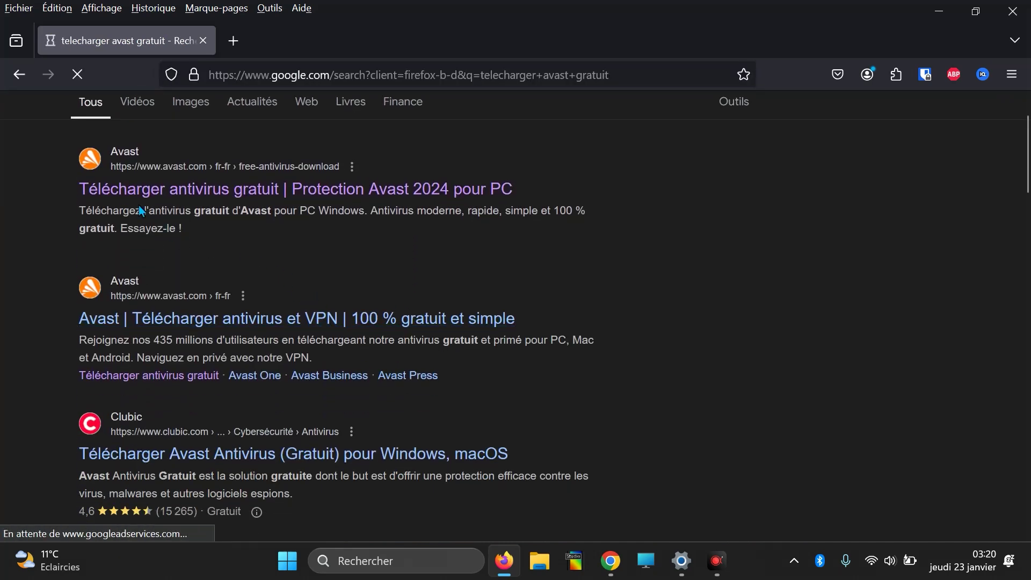
left_click(217, 189)
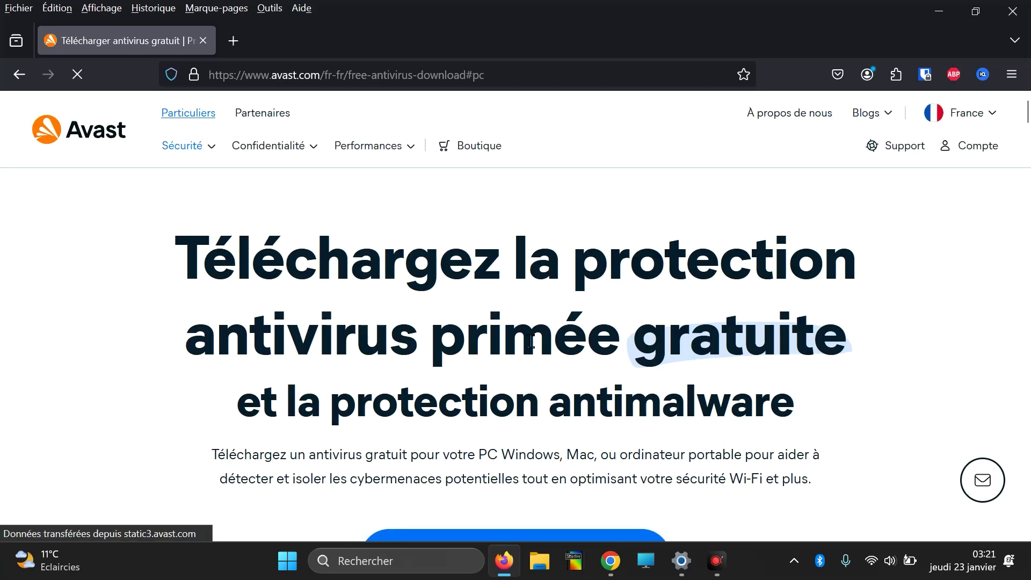
scroll(531, 342, "down", 2)
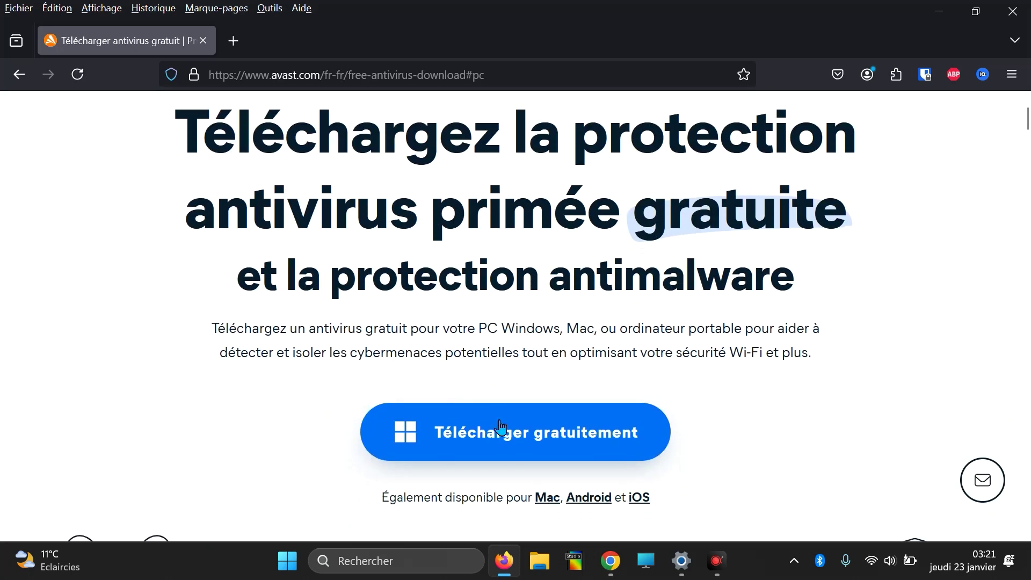
left_click(495, 431)
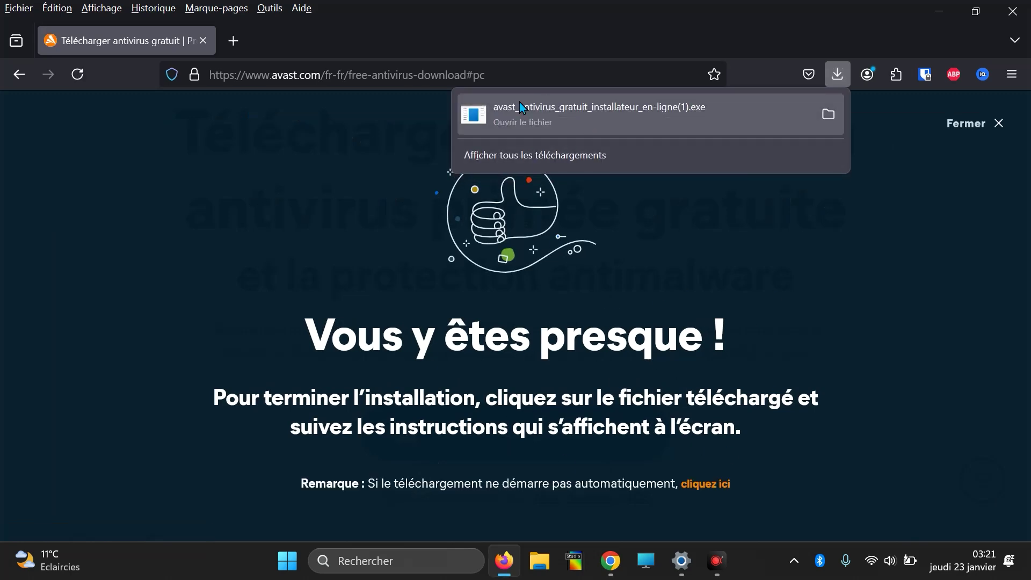
Show the downloaded installer in its folder, close the browser, and run avast_antivirus_gratuit_installateur_en-ligne(1).
left_click(827, 115)
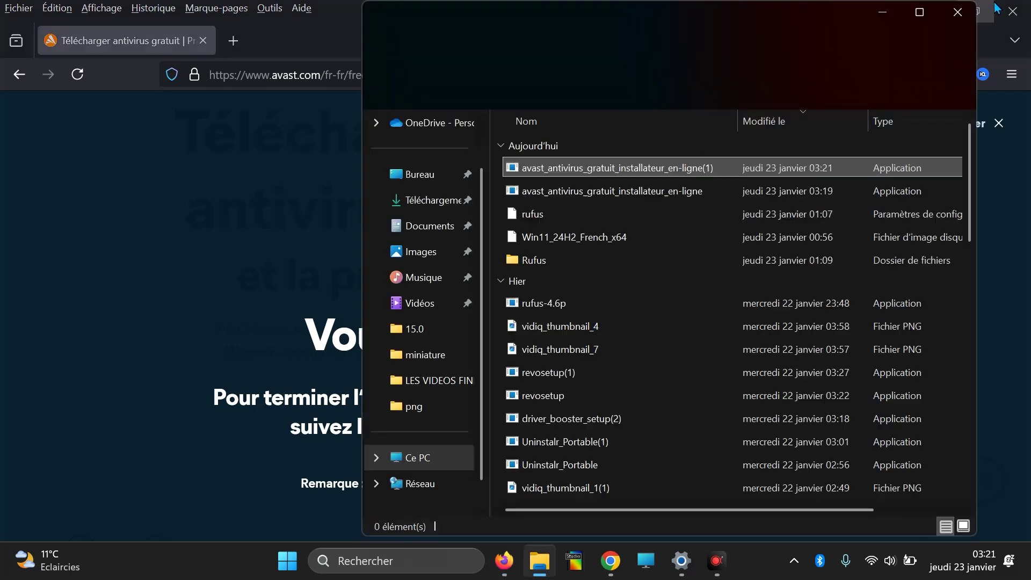
left_click(1012, 7)
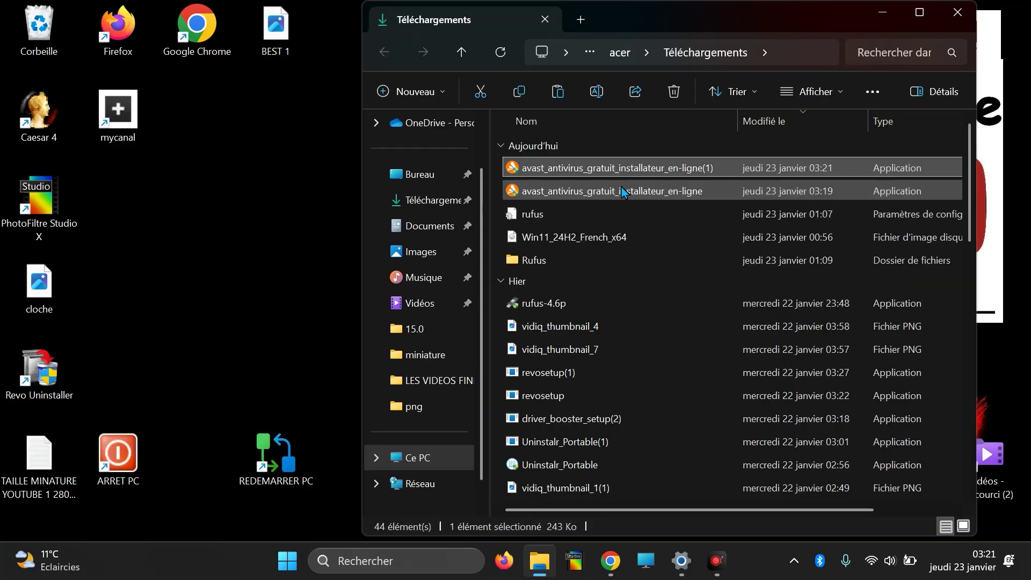
double_click(631, 166)
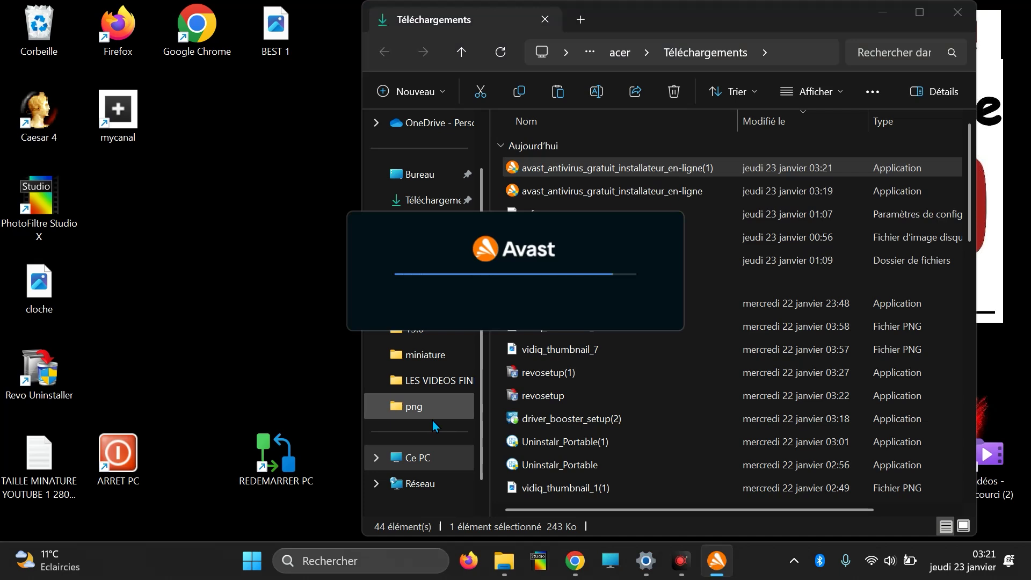
left_click(882, 12)
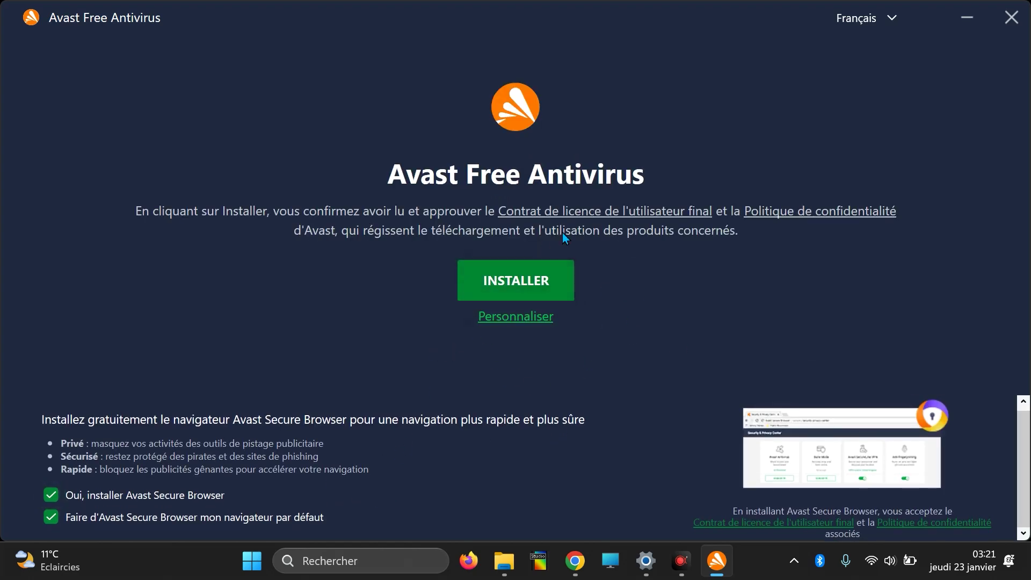
Install Avast without Disque de secours, Nettoyage du navigateur, Mode Ne pas déranger, Outils nettoyage et mise à jour, Inspecteur réseau and Pare-feu.
left_click(538, 319)
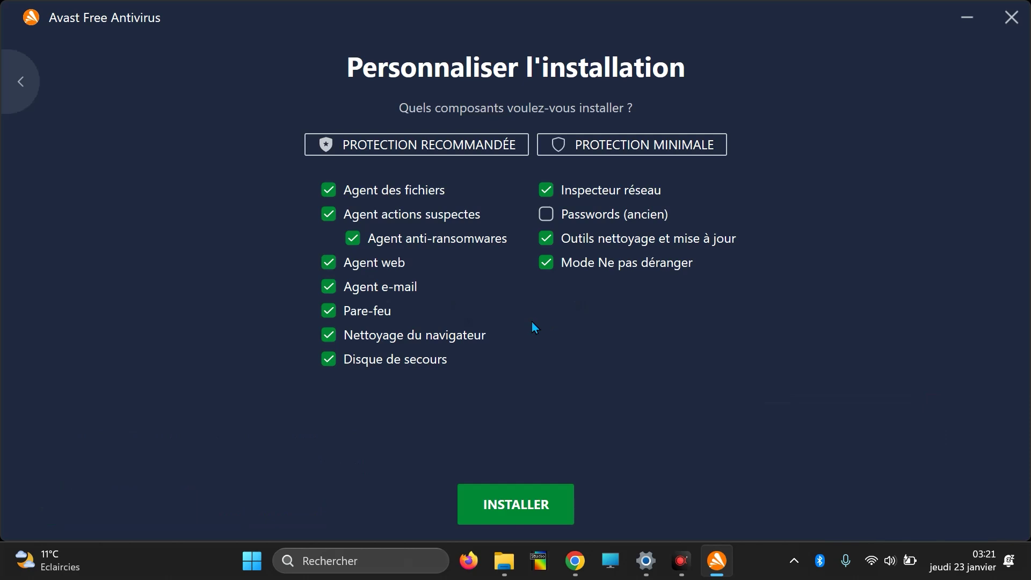
left_click(427, 366)
left_click(459, 338)
left_click(608, 265)
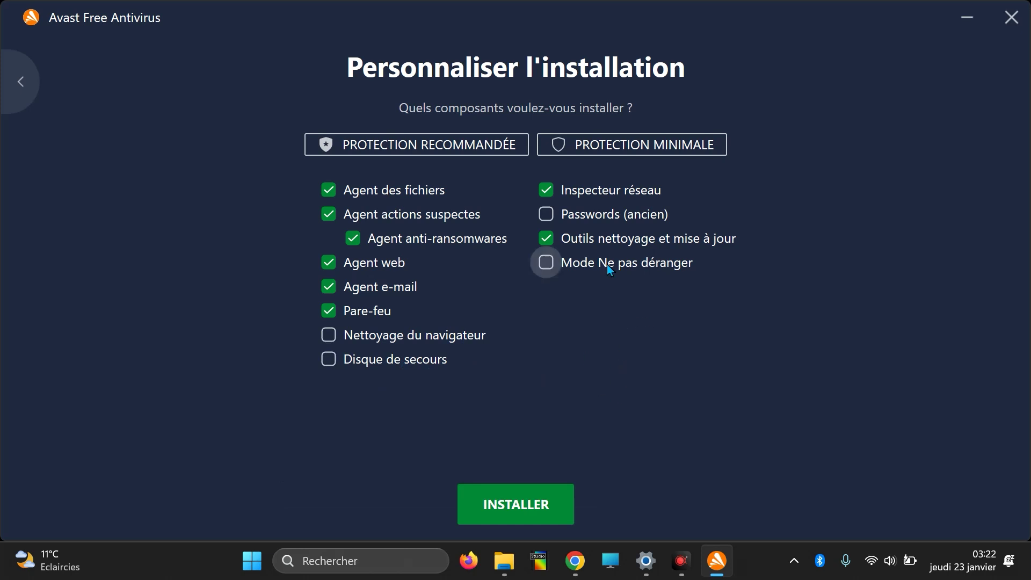
left_click(606, 240)
left_click(621, 188)
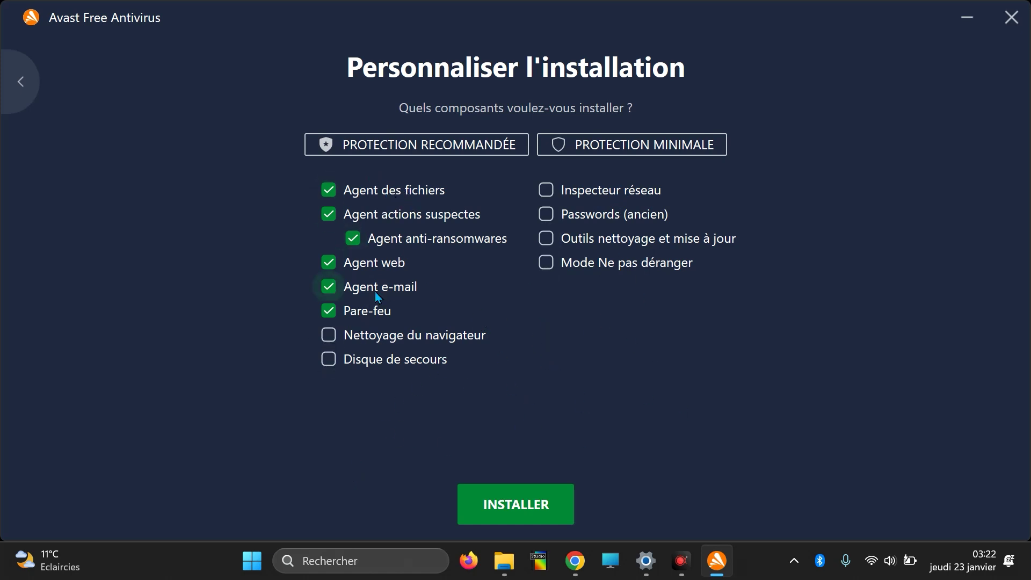
left_click(385, 311)
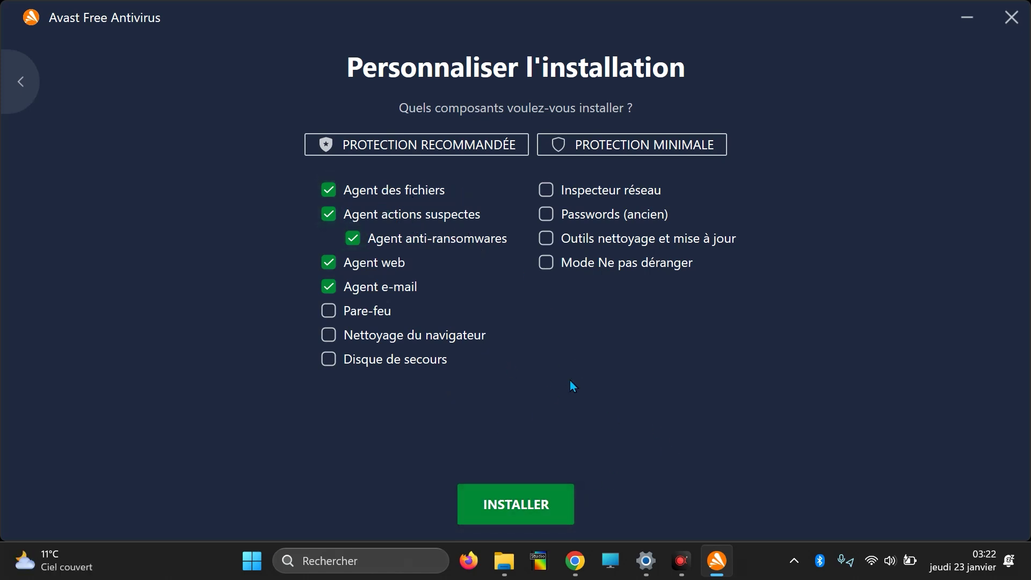
left_click(529, 505)
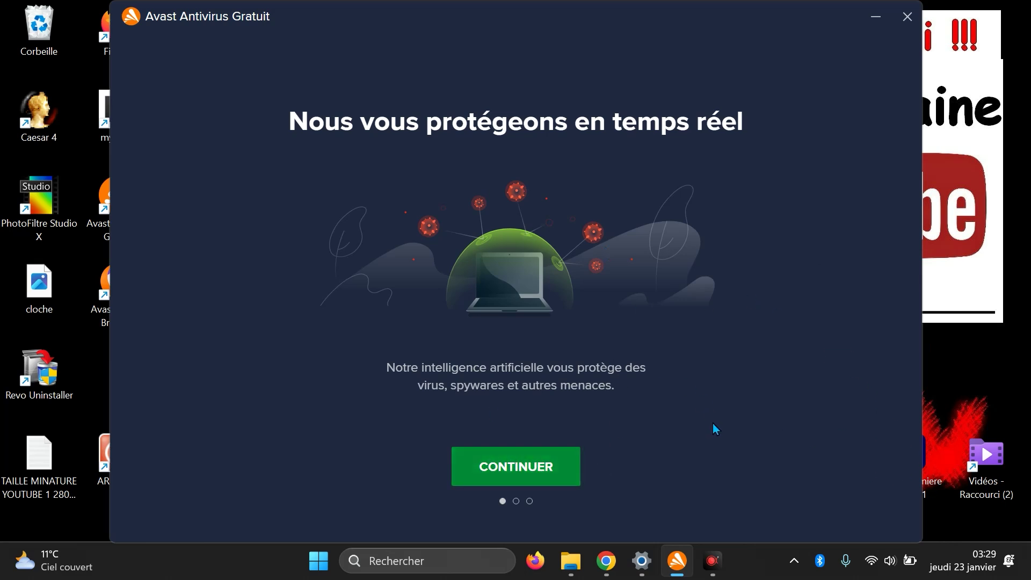
Continue the Avast setup with the free version and start the first scan.
left_click(530, 467)
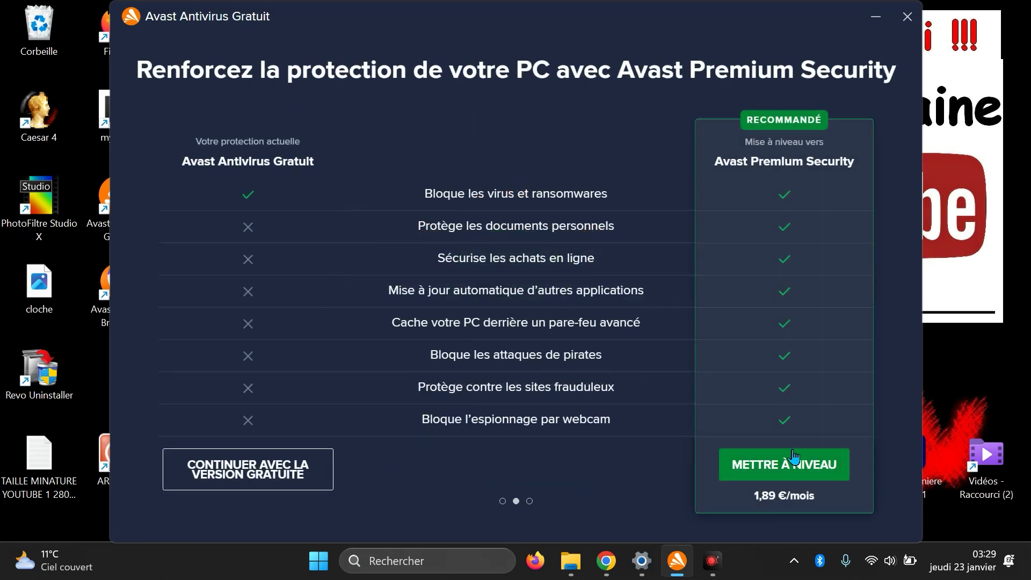
left_click(250, 479)
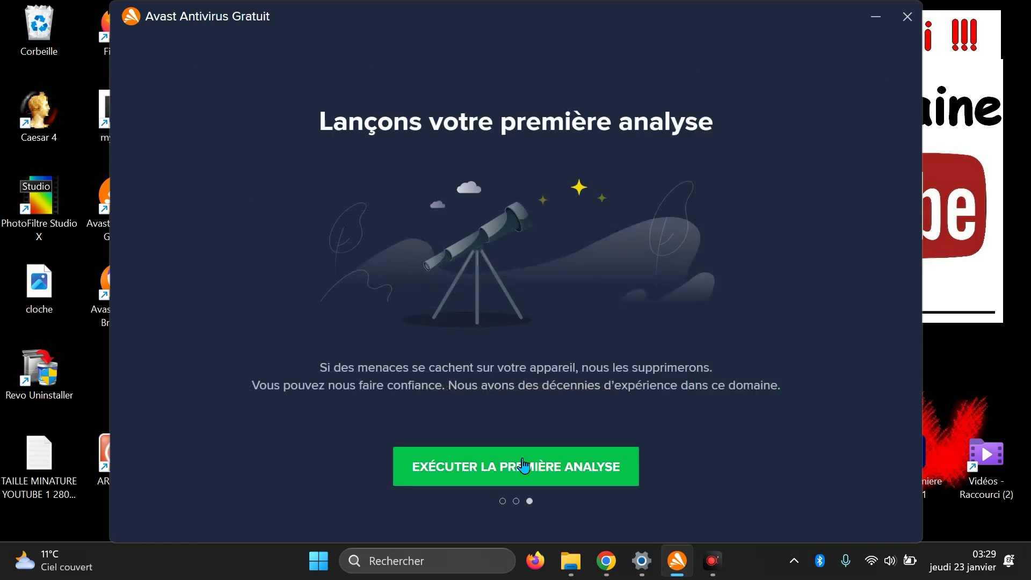
left_click(560, 465)
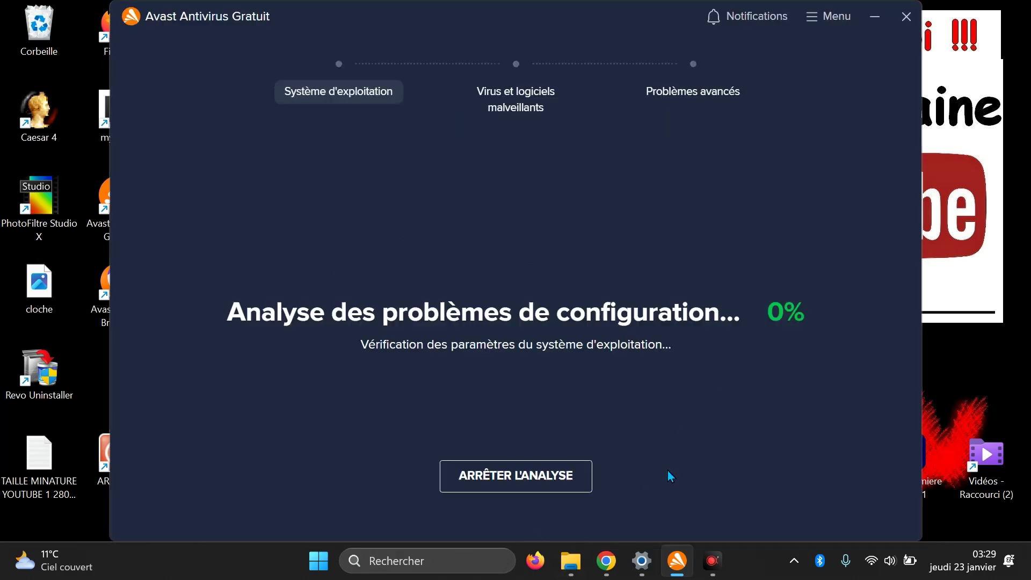
Choose to continue the scan when asked about stopping it, and ignore the system settings problems for now.
left_click(550, 480)
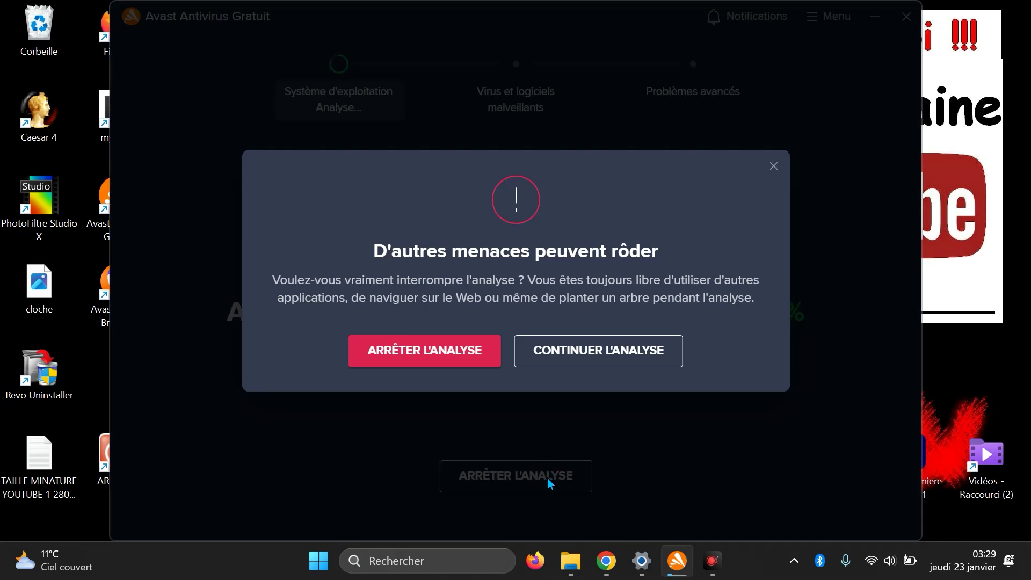
left_click(624, 354)
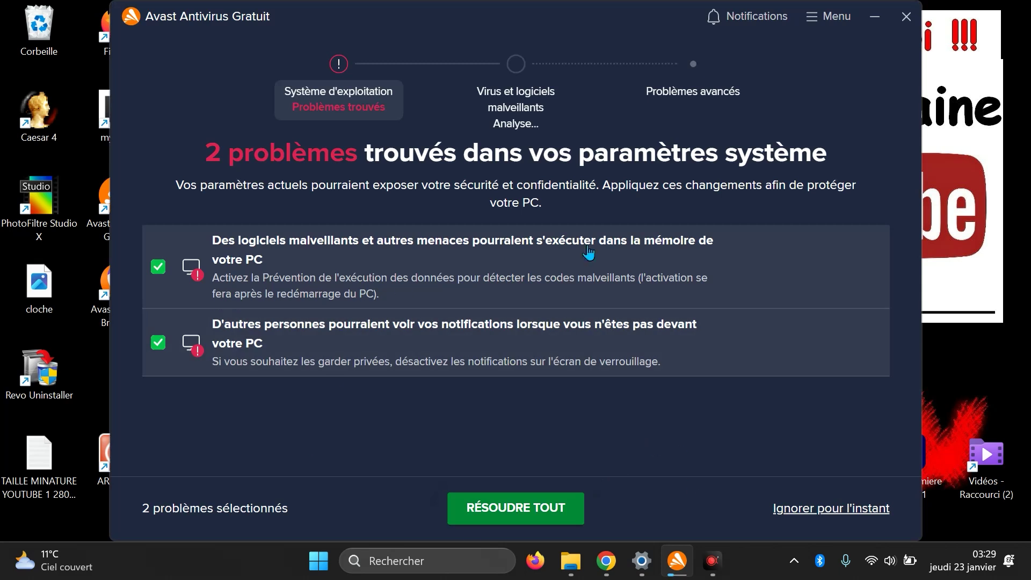
left_click(808, 510)
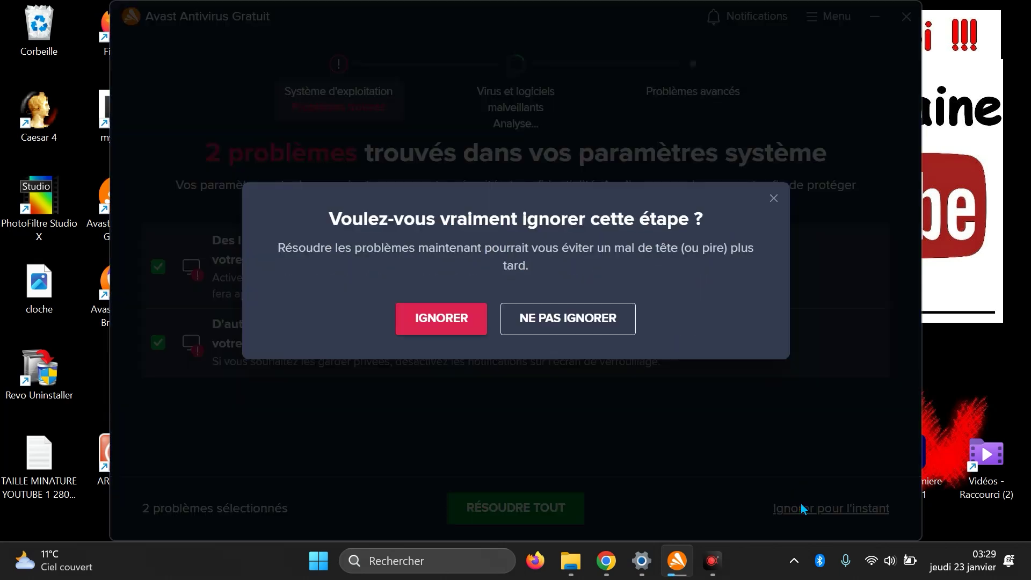
left_click(456, 326)
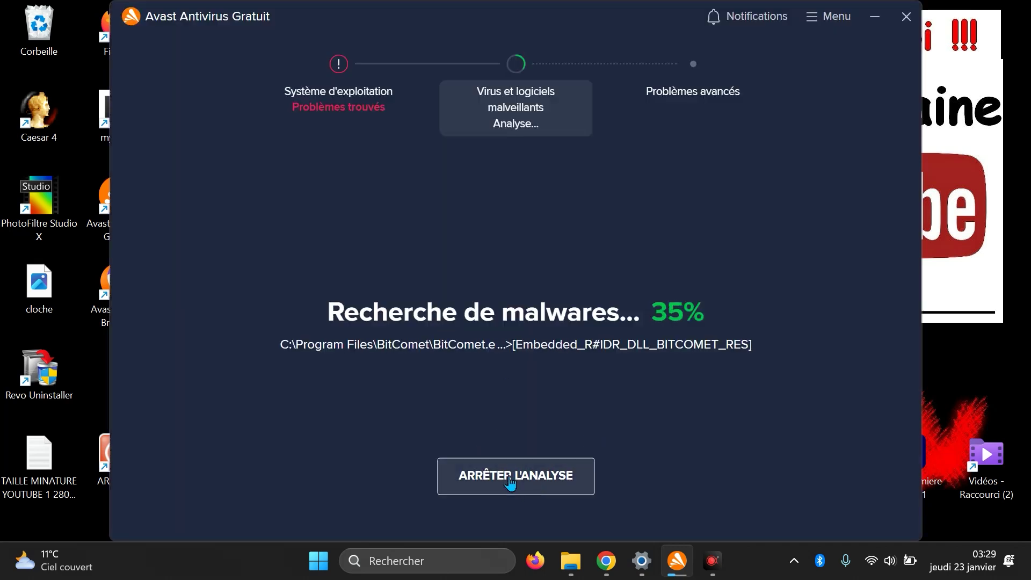
Stop the malware scan and acknowledge the interruption without scanning again.
left_click(505, 478)
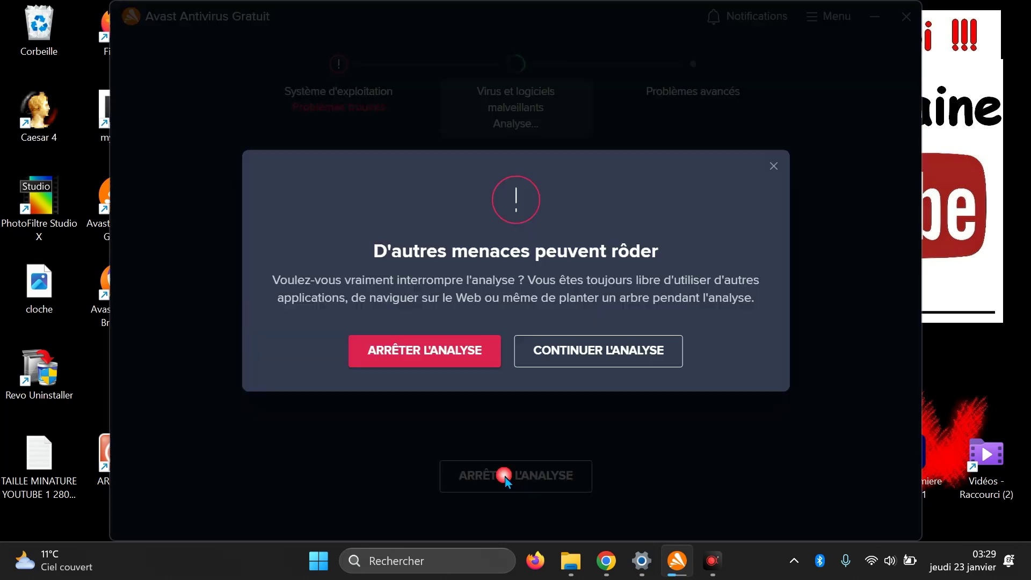
left_click(432, 357)
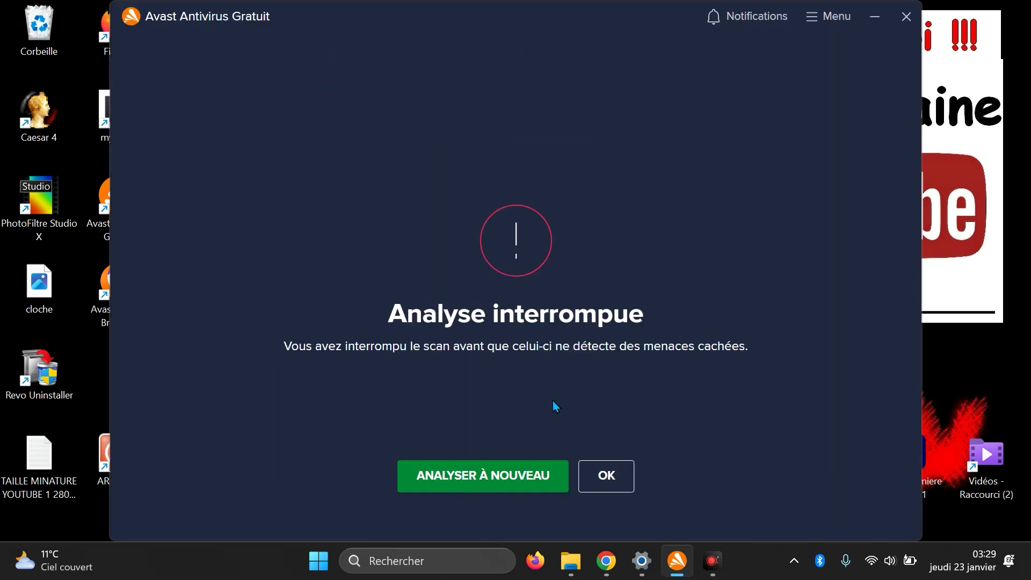
left_click(608, 488)
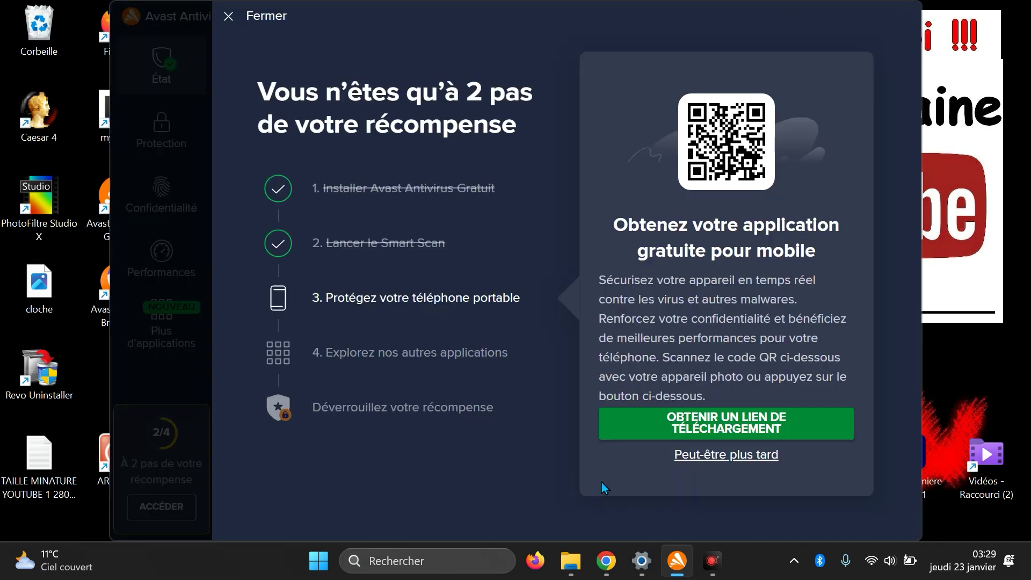
Decline the mobile app, extra applications and Premium Security reward offers, and dismiss the main navigation tip.
left_click(742, 462)
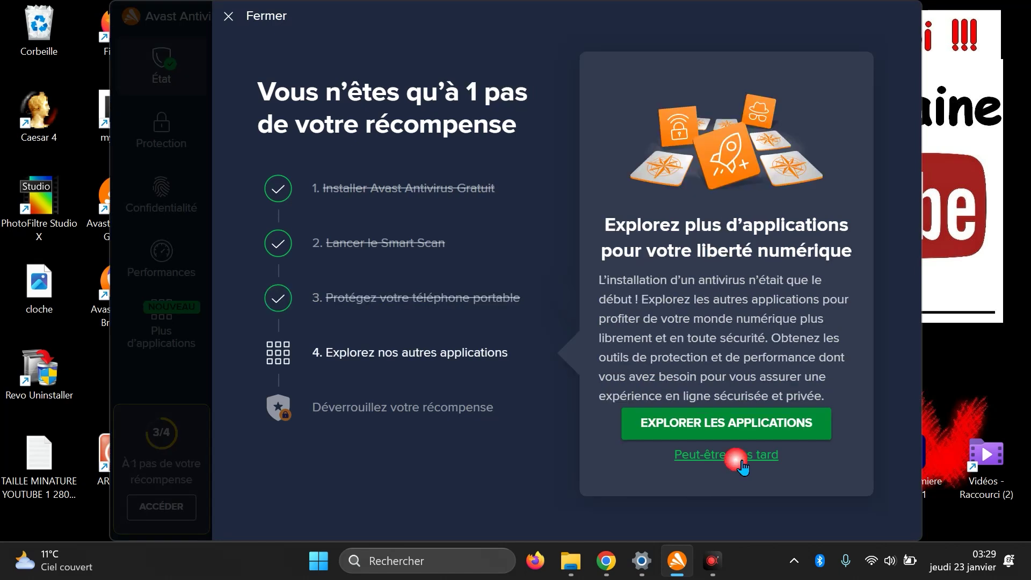
left_click(741, 462)
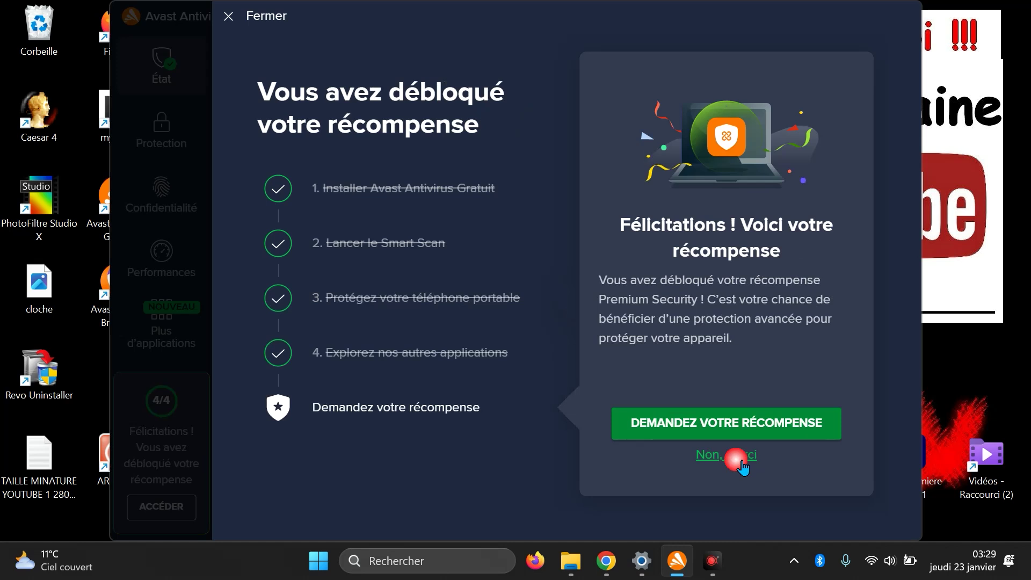
left_click(742, 461)
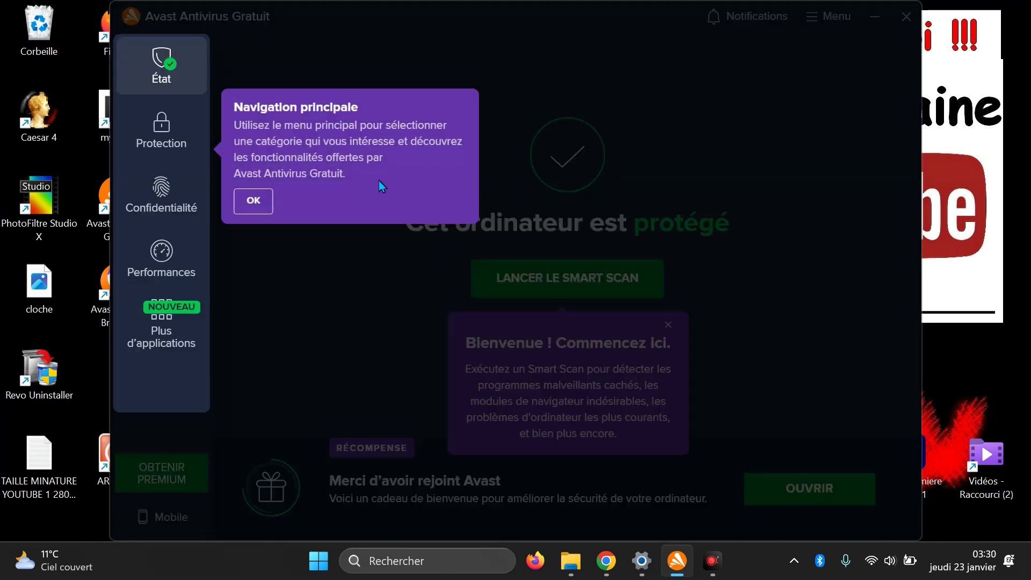
left_click(257, 200)
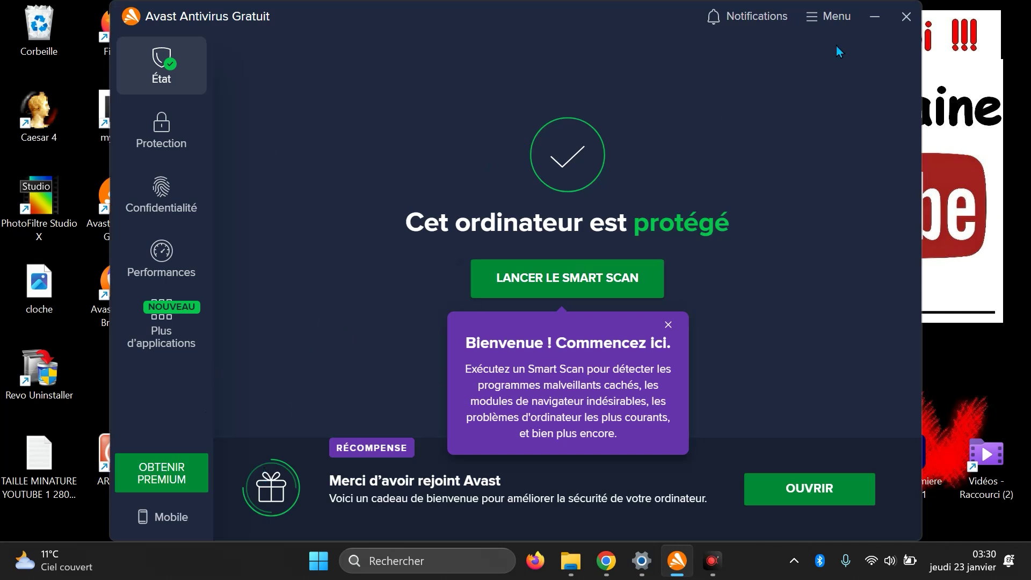
Disable all three data-sharing options in Avast's privacy settings: suspicious file samples, usage analysis with third-party tools, and third-party product offers.
left_click(830, 17)
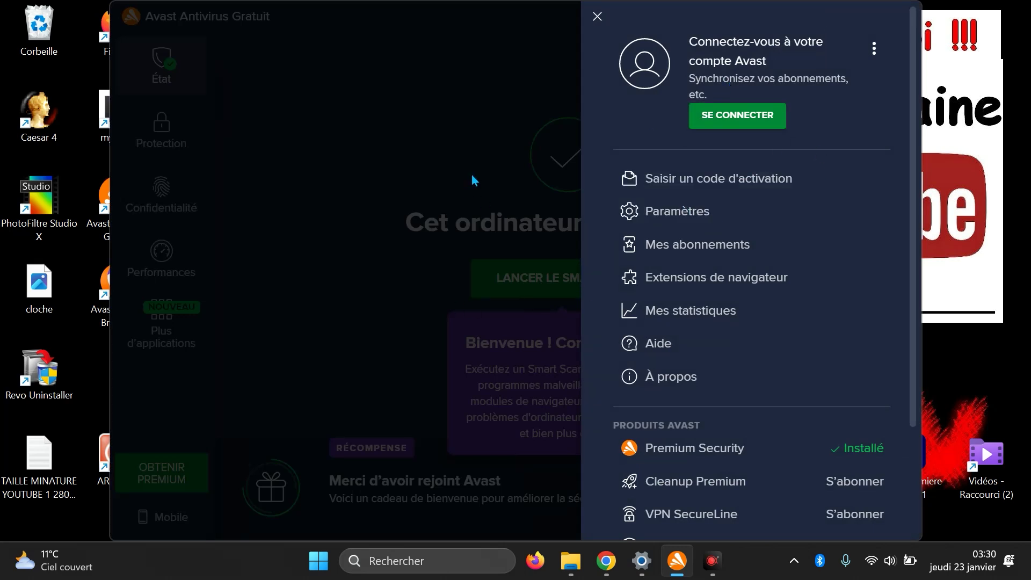
left_click(697, 213)
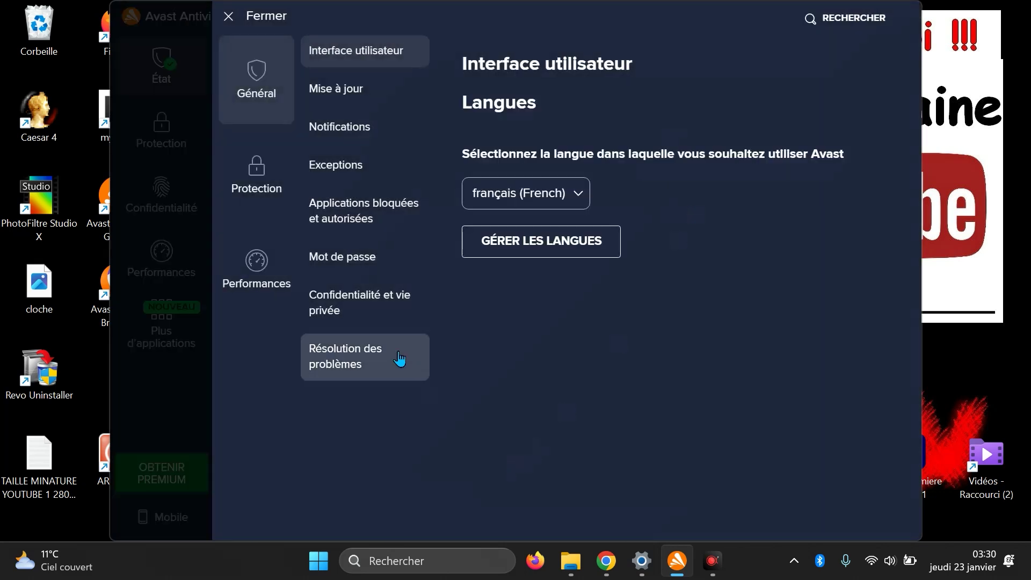
left_click(358, 310)
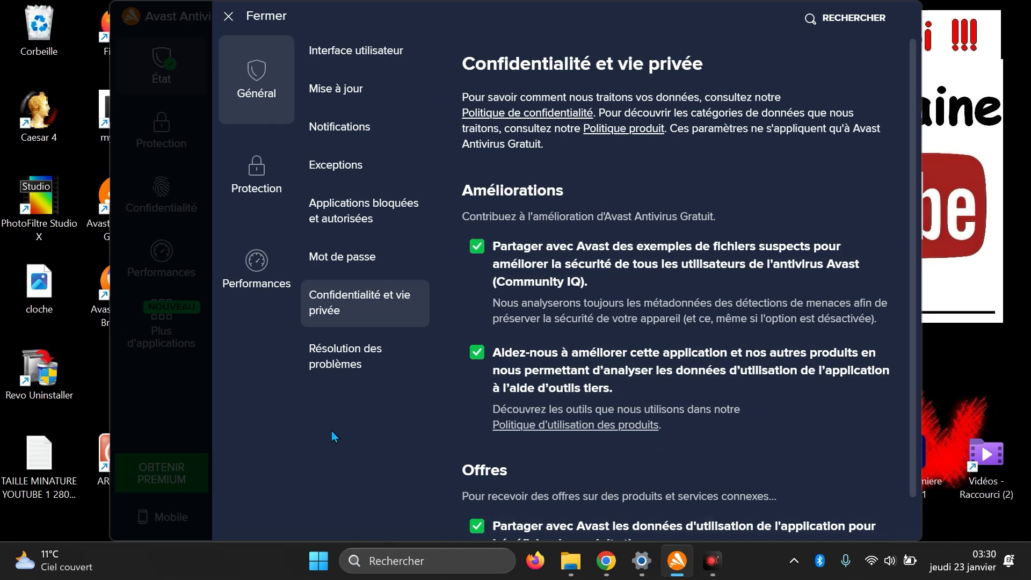
scroll(473, 434, "down", 1)
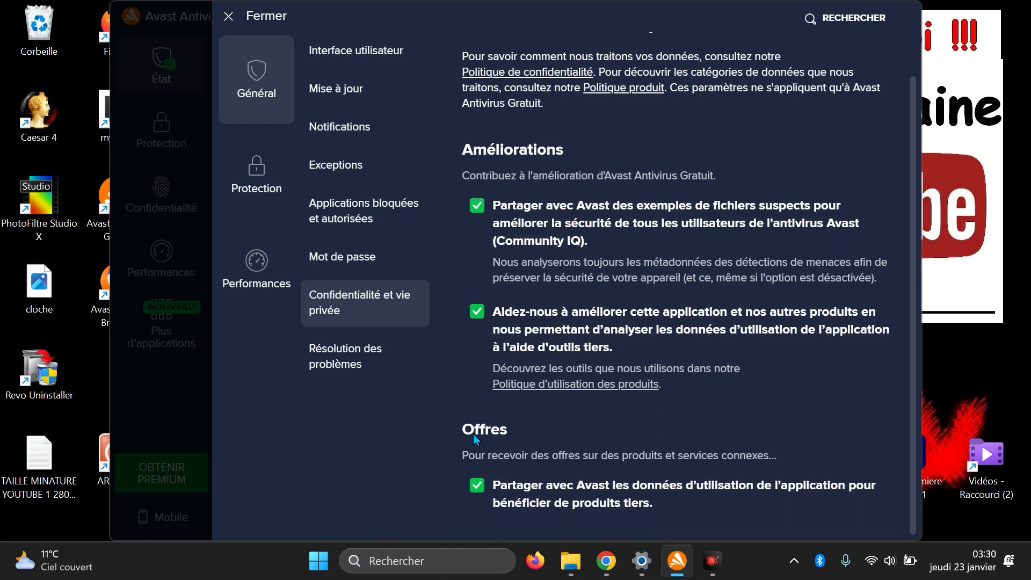
left_click(554, 491)
left_click(571, 321)
left_click(560, 217)
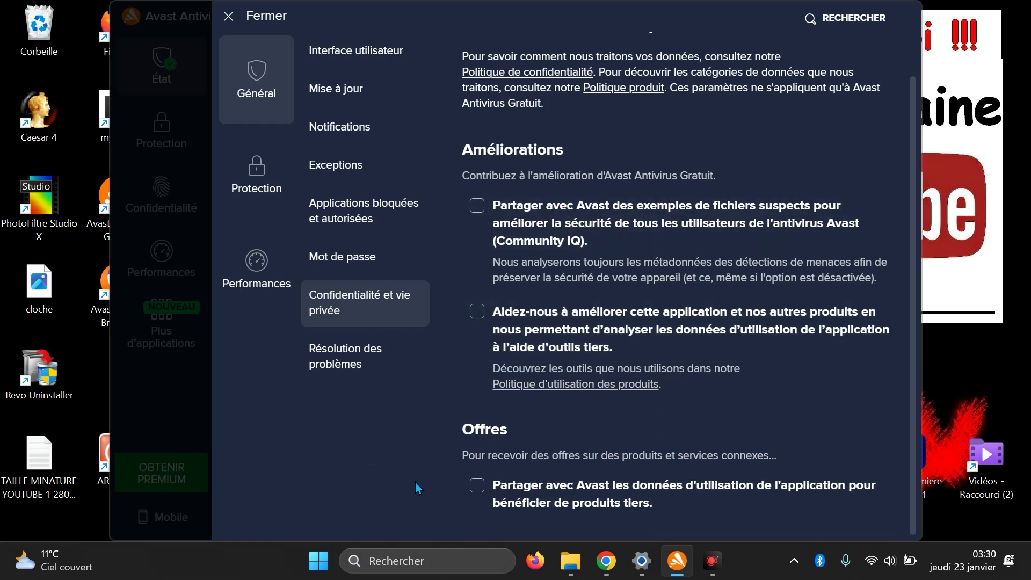
Set Avast's application updates to be done manually (Je ferai les mises à jour moi-même), and close the settings and the Avast window.
left_click(398, 96)
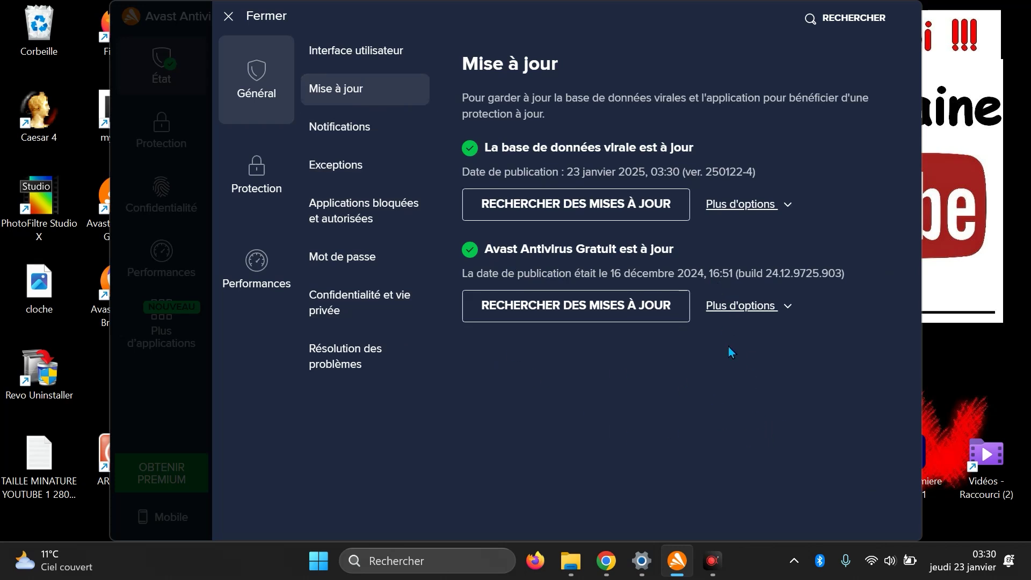
left_click(738, 307)
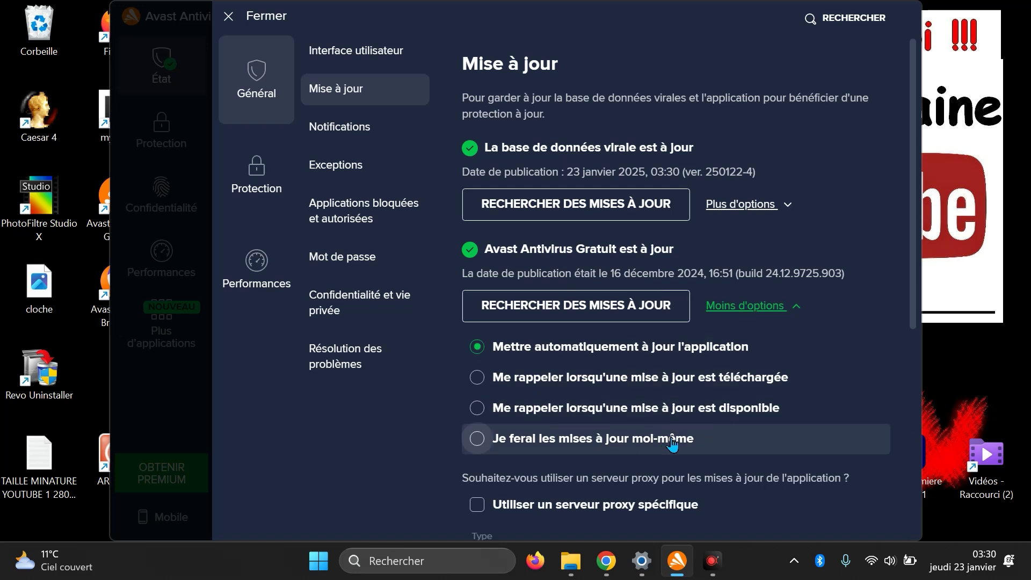
left_click(673, 442)
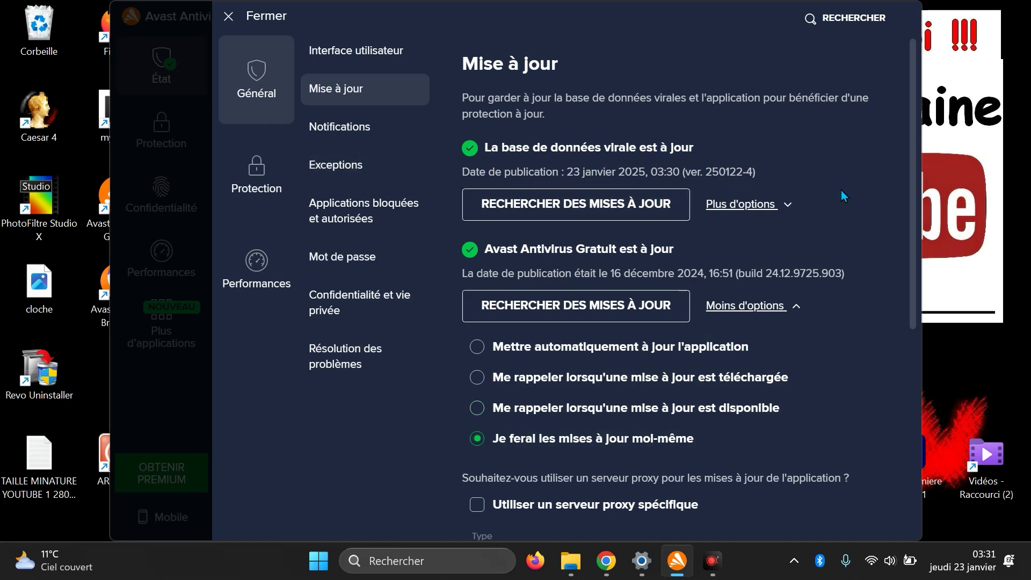
left_click(262, 18)
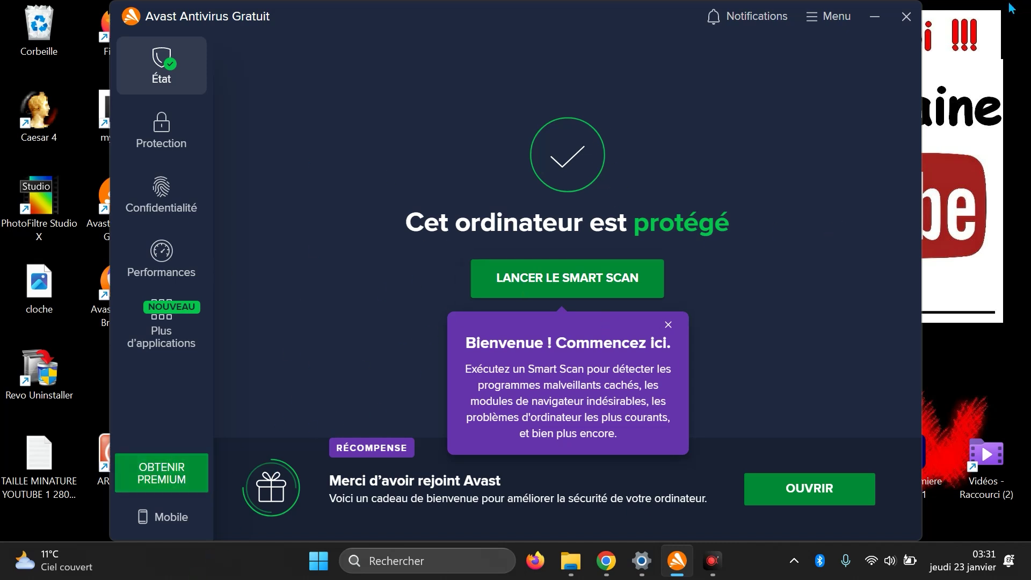
left_click(907, 17)
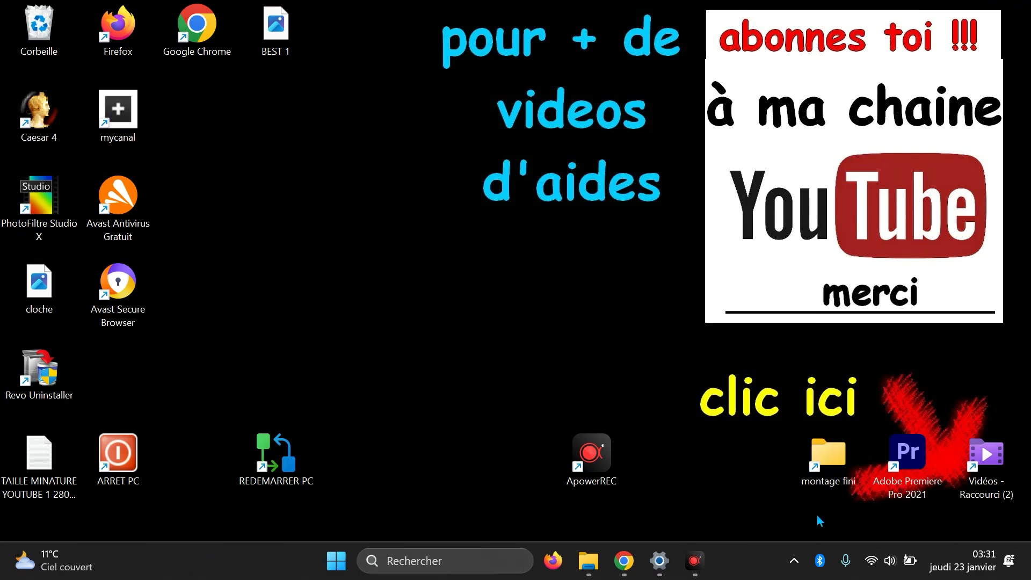
Move the Avast icon out of the hidden tray icons so it stays displayed on the taskbar.
left_click(793, 568)
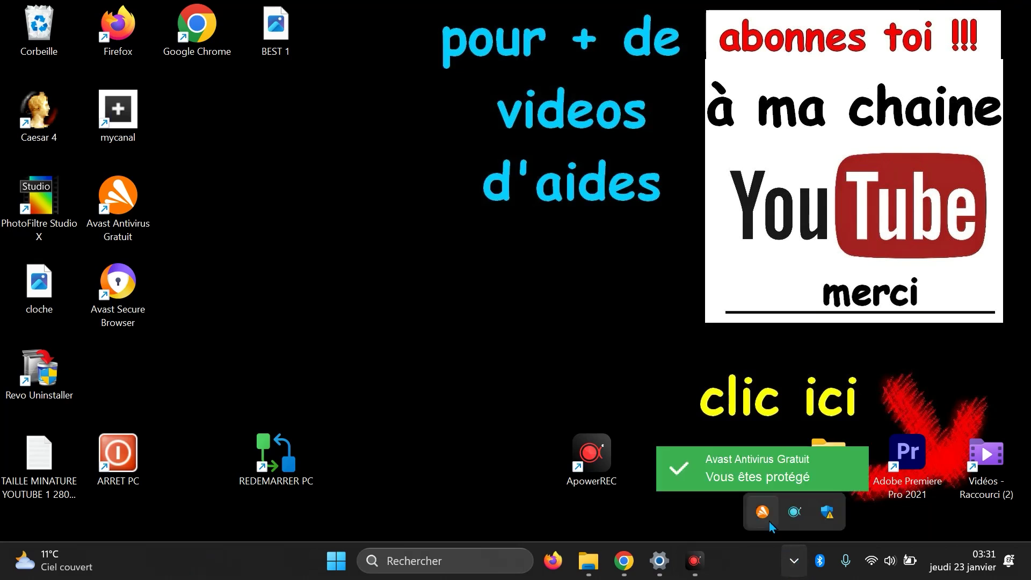
left_click_drag(770, 523, 827, 572)
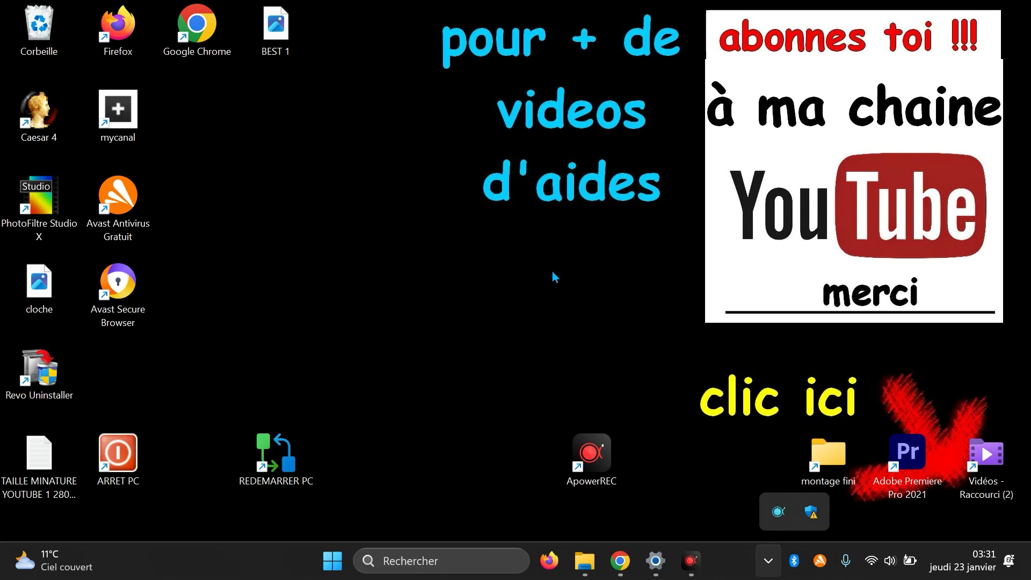
mouse_move(827, 572)
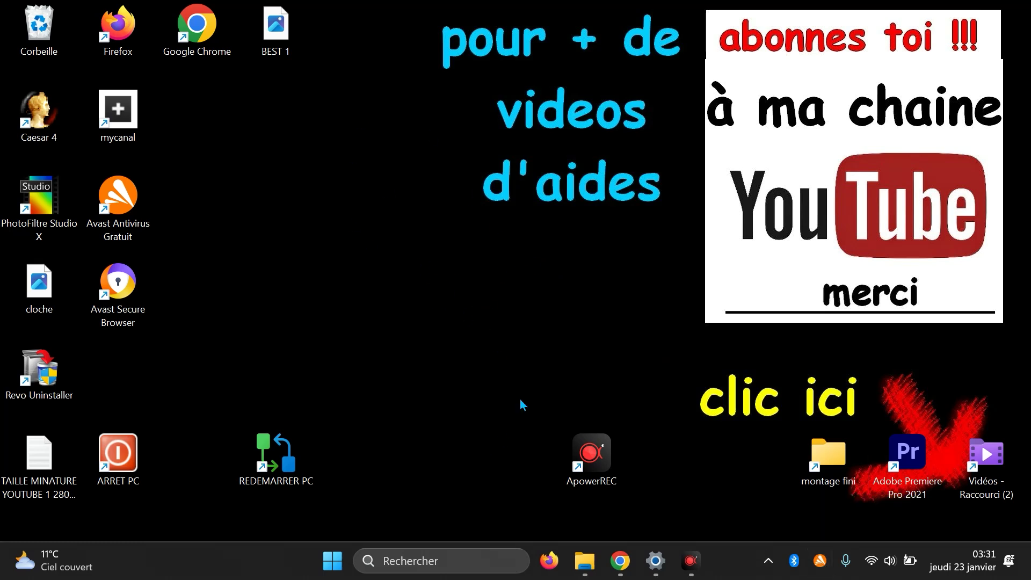
left_click(527, 345)
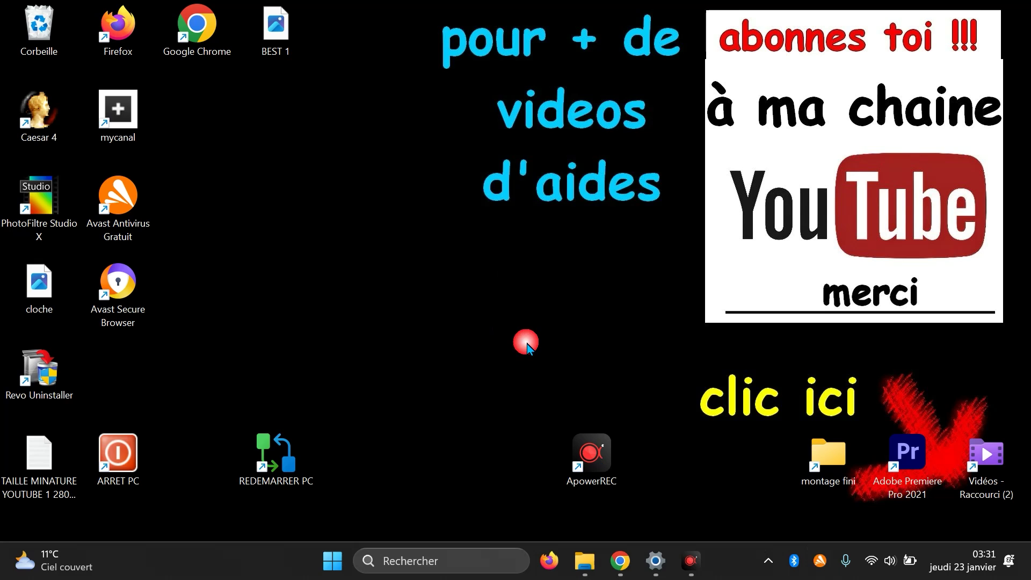